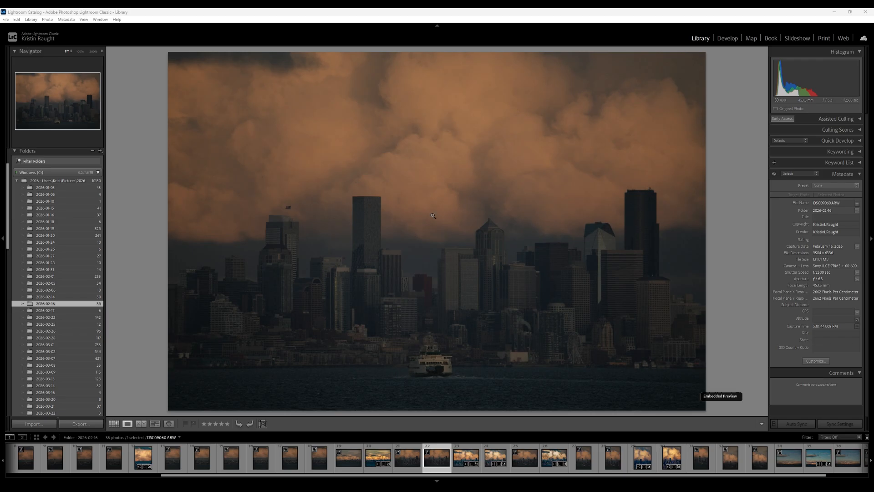
# Start developing the skyline photo and enable both chromatic aberration removal and lens profile corrections.
pyautogui.click(725, 37)
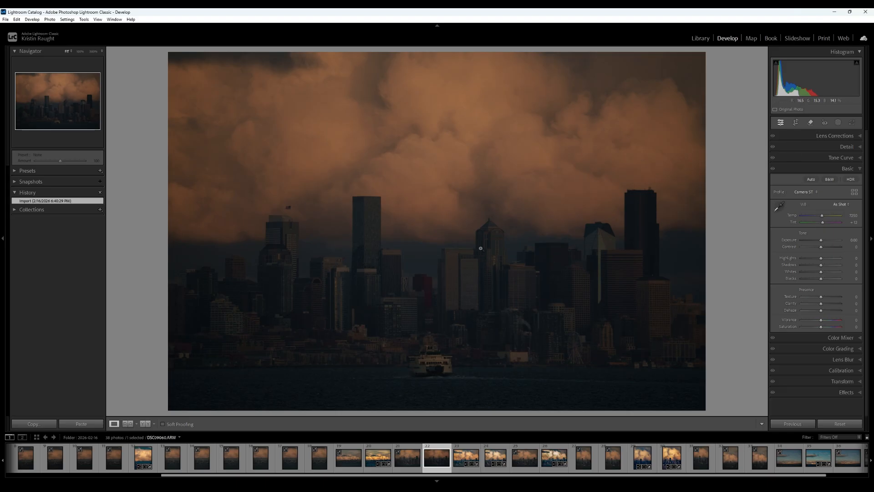
pyautogui.click(803, 135)
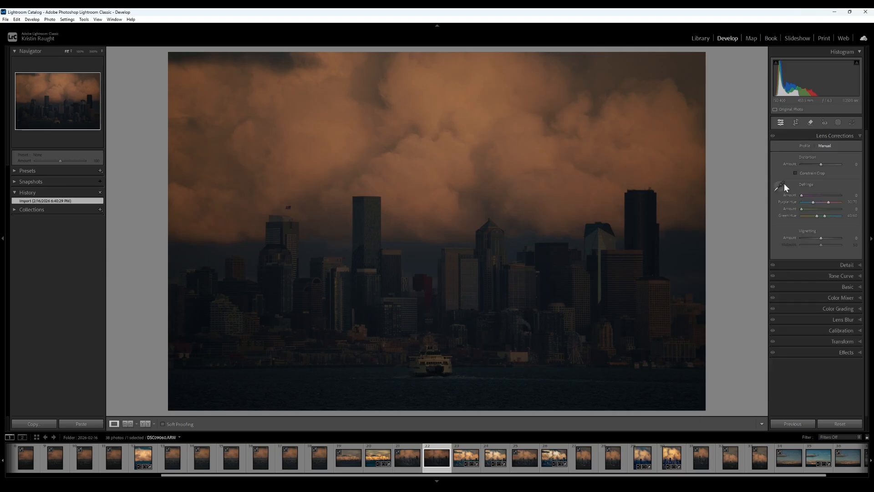
pyautogui.click(804, 146)
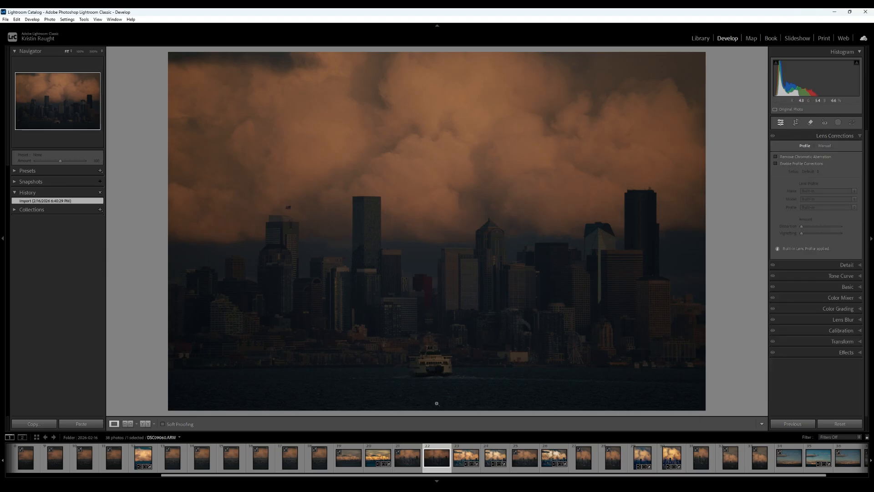
pyautogui.click(775, 156)
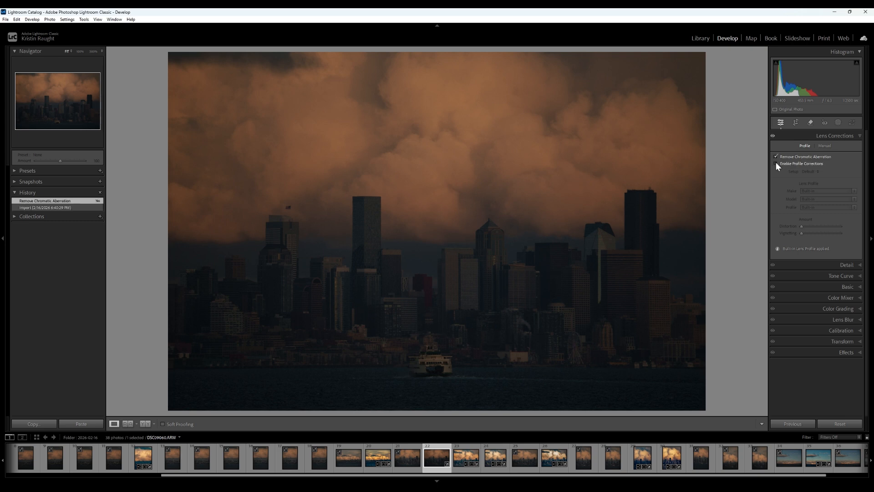
pyautogui.click(776, 163)
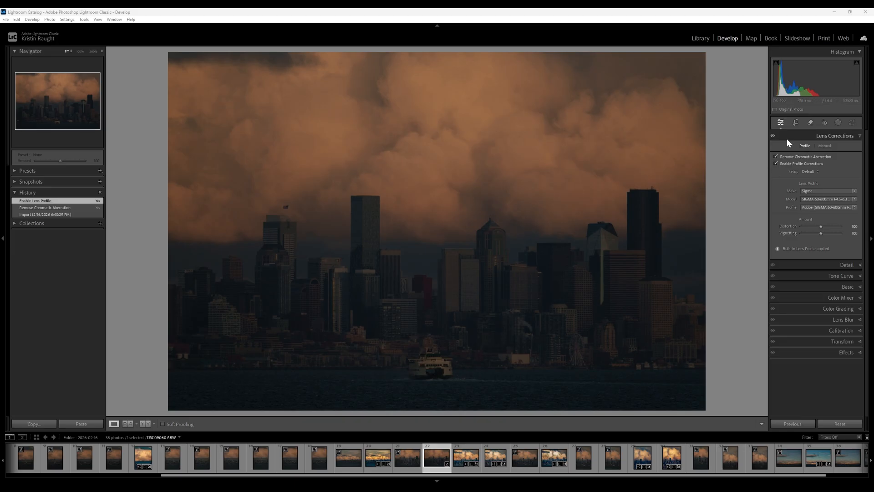
# Compare the photo with and without the lens corrections, leaving them switched on.
pyautogui.click(773, 137)
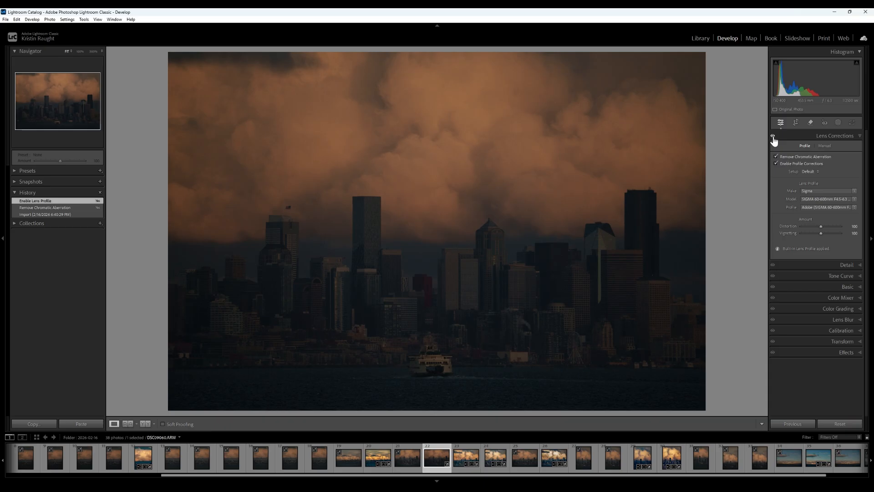
pyautogui.click(773, 137)
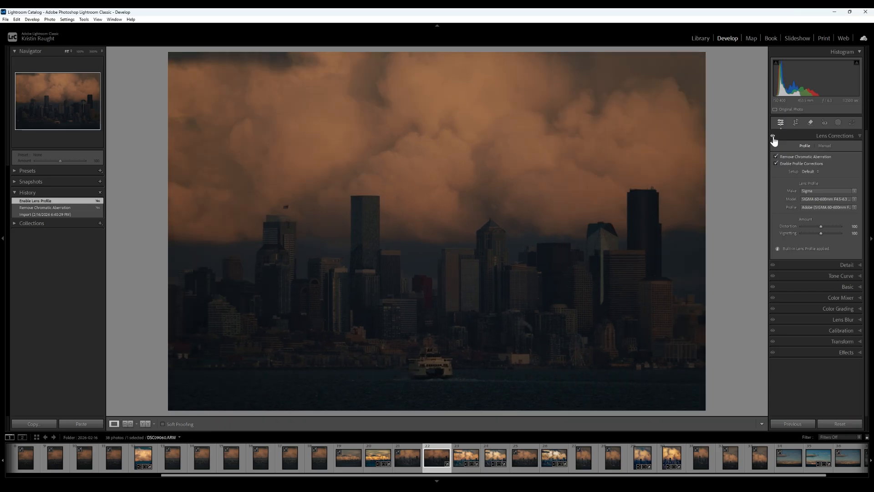
pyautogui.click(772, 137)
pyautogui.click(773, 137)
pyautogui.click(773, 137)
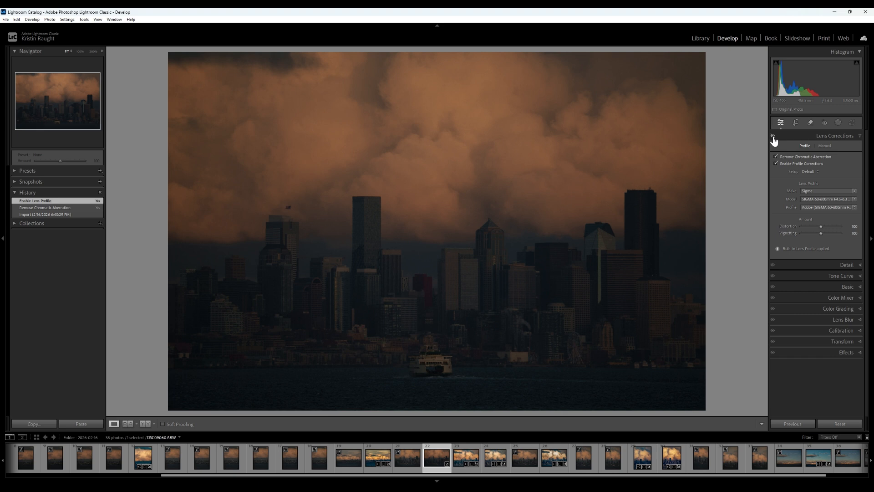
pyautogui.click(773, 137)
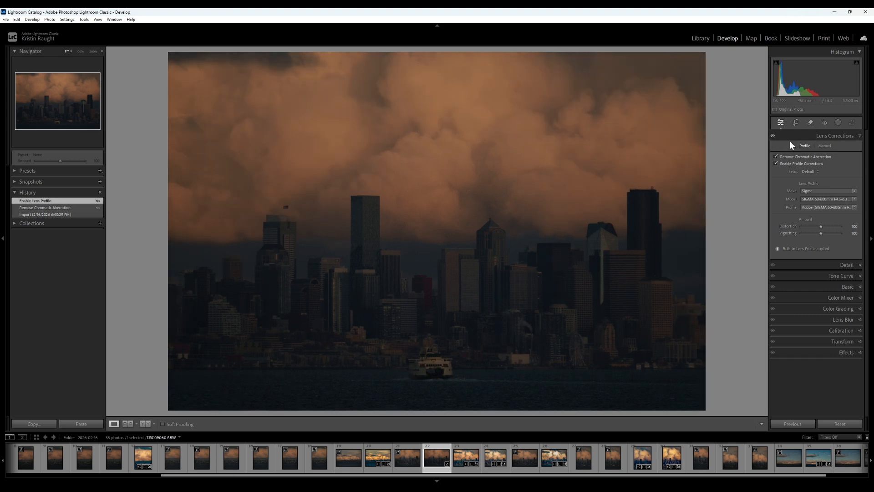
pyautogui.click(806, 136)
# Crop the photo to a 4 x 5 / 8 x 10 aspect ratio, shift the framing sideways and straighten it automatically.
pyautogui.click(796, 128)
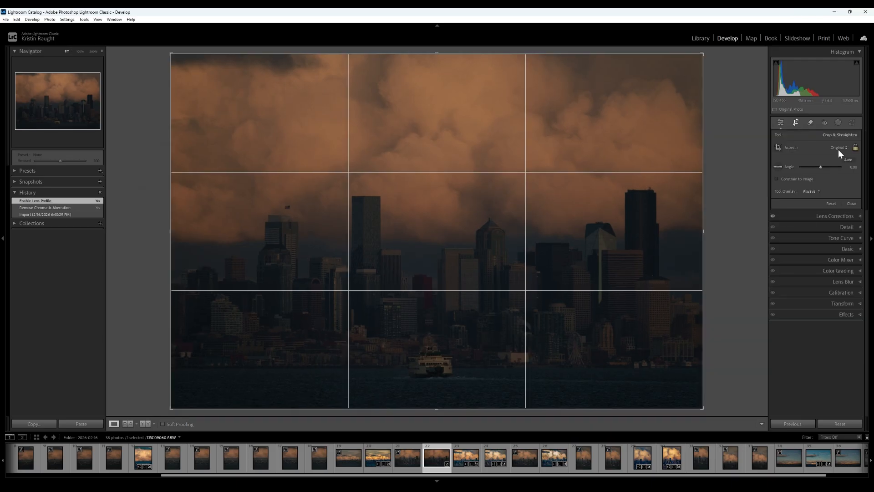
pyautogui.click(838, 147)
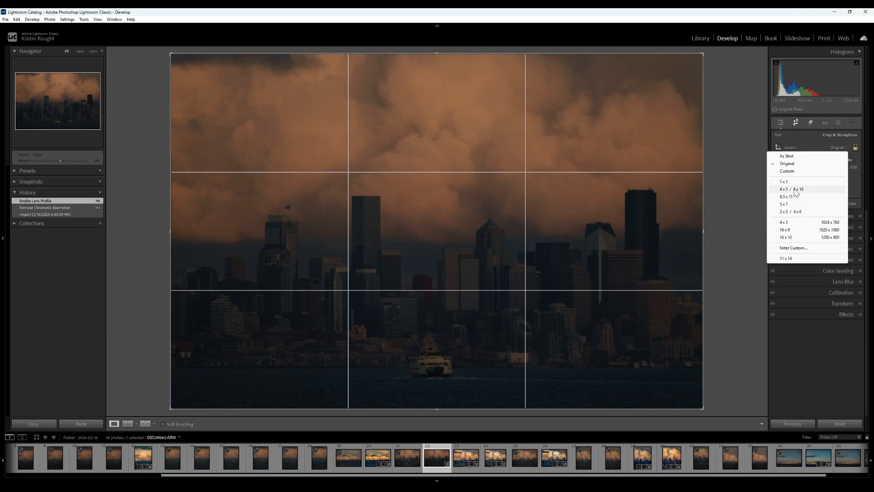
pyautogui.click(794, 191)
pyautogui.moveTo(583, 182); pyautogui.dragTo(568, 181)
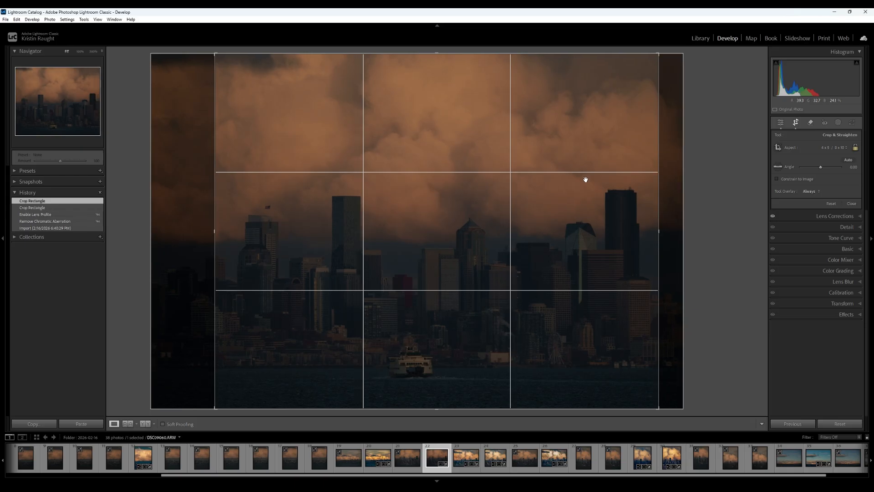
pyautogui.click(846, 160)
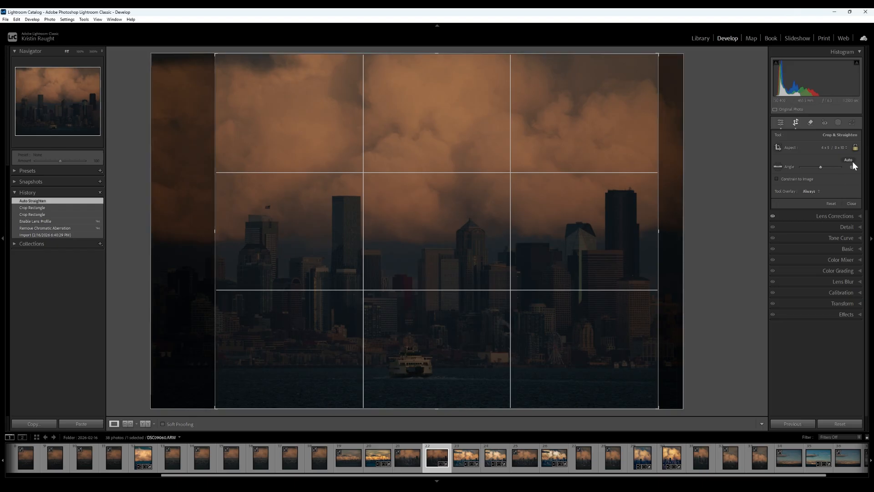
pyautogui.click(851, 203)
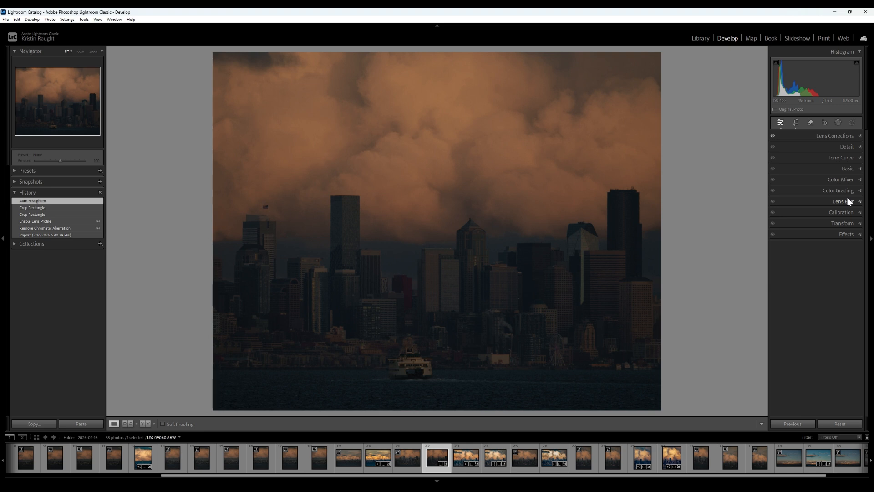
# Reopen the crop, try a rotation angle of -1.57, and straighten the photo automatically again.
pyautogui.click(799, 145)
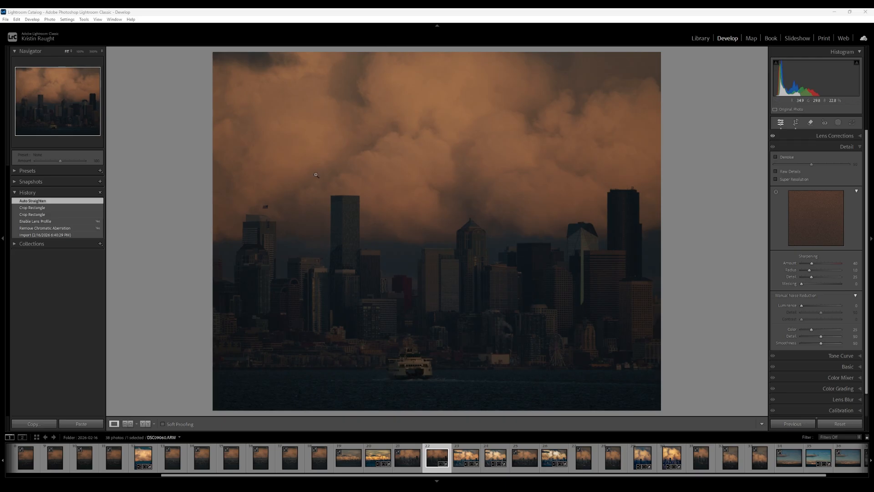
pyautogui.click(795, 123)
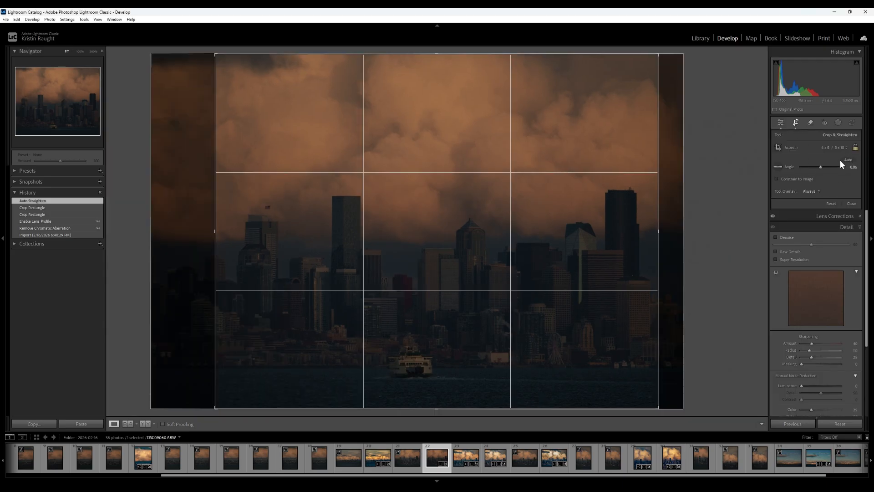
pyautogui.moveTo(822, 165)
pyautogui.mouseDown()
pyautogui.moveTo(810, 166)
pyautogui.moveTo(827, 166)
pyautogui.moveTo(819, 160)
pyautogui.mouseUp()
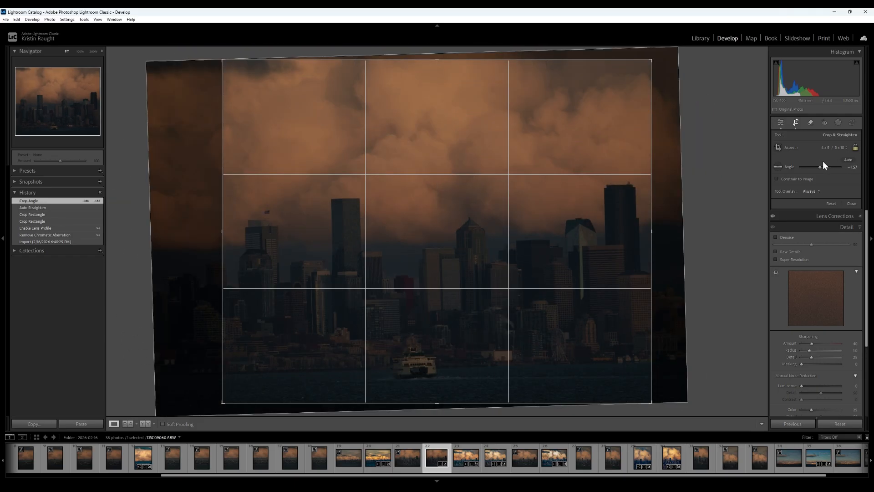
pyautogui.click(848, 159)
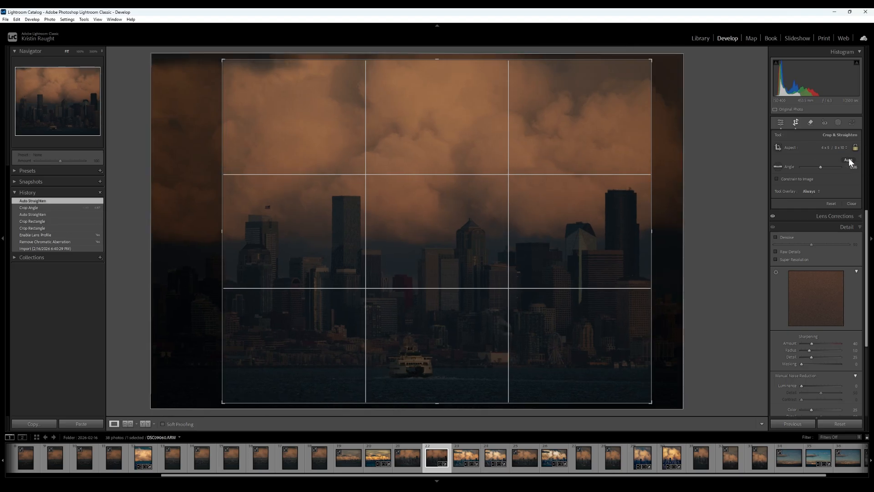
# Reposition the photo inside the crop frame to trim the water along the lower edge, and apply the crop.
pyautogui.moveTo(438, 204); pyautogui.dragTo(425, 199)
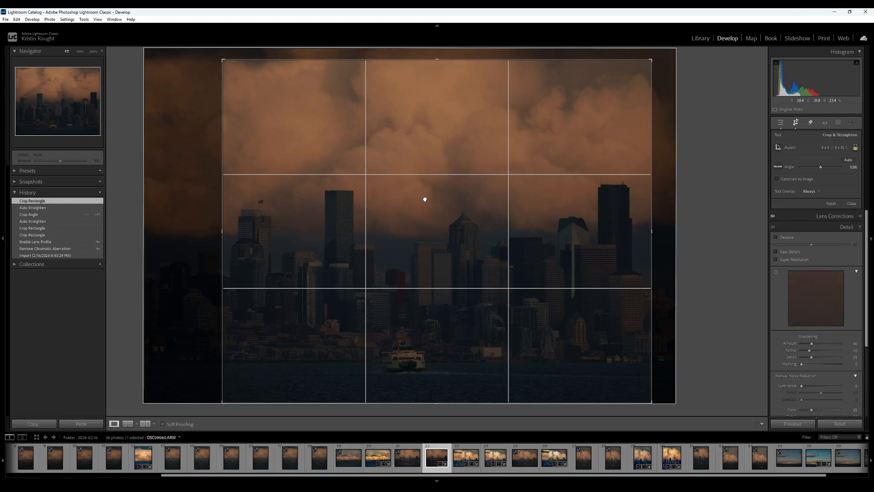
pyautogui.moveTo(425, 199); pyautogui.dragTo(427, 198)
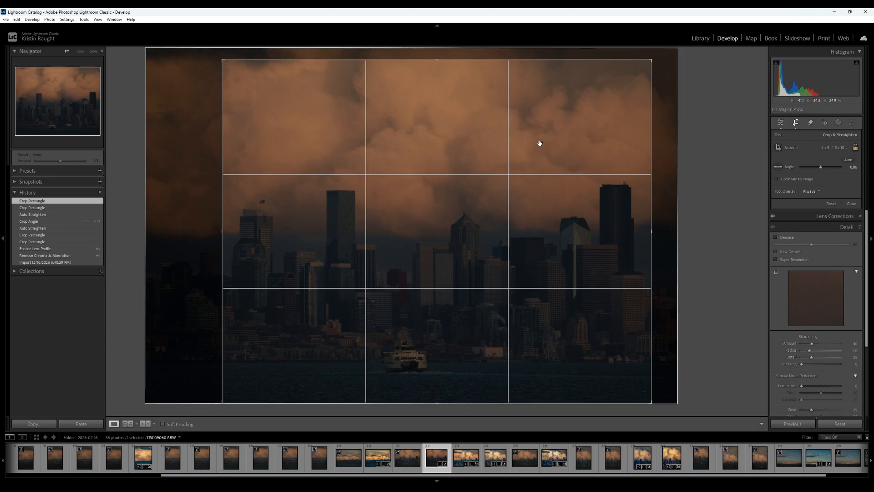
pyautogui.moveTo(538, 143); pyautogui.dragTo(492, 167)
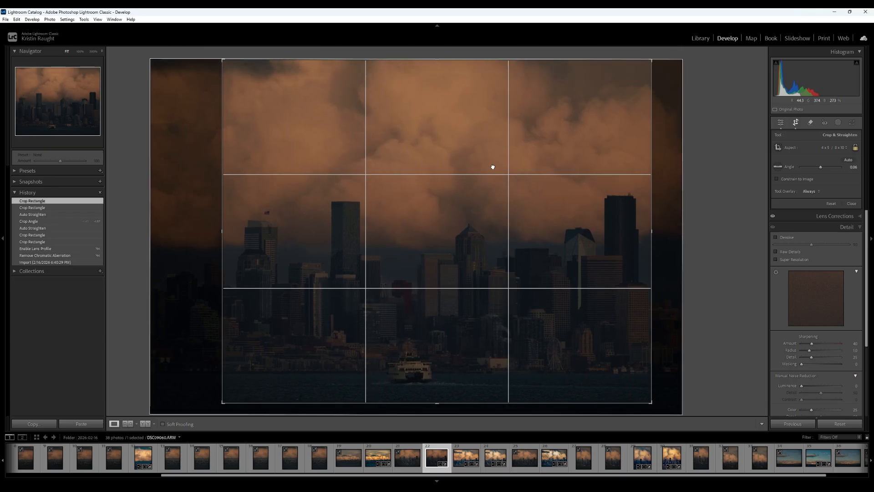
pyautogui.moveTo(493, 167); pyautogui.dragTo(484, 170)
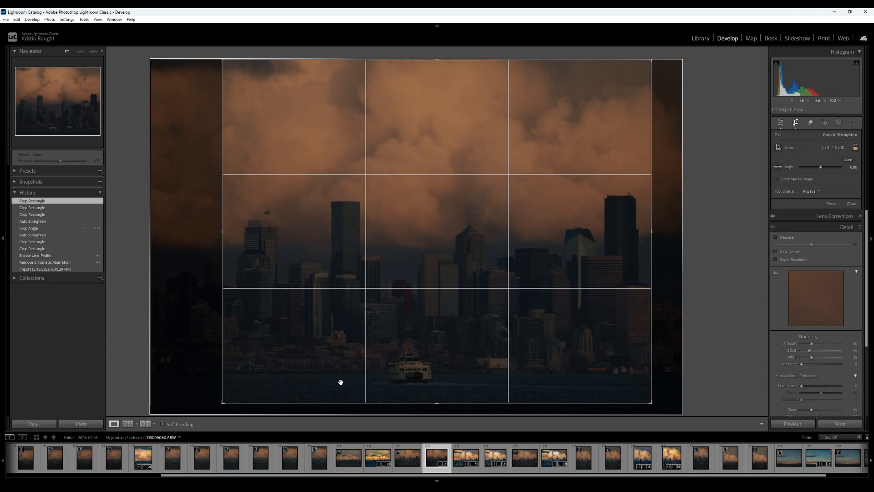
pyautogui.click(851, 203)
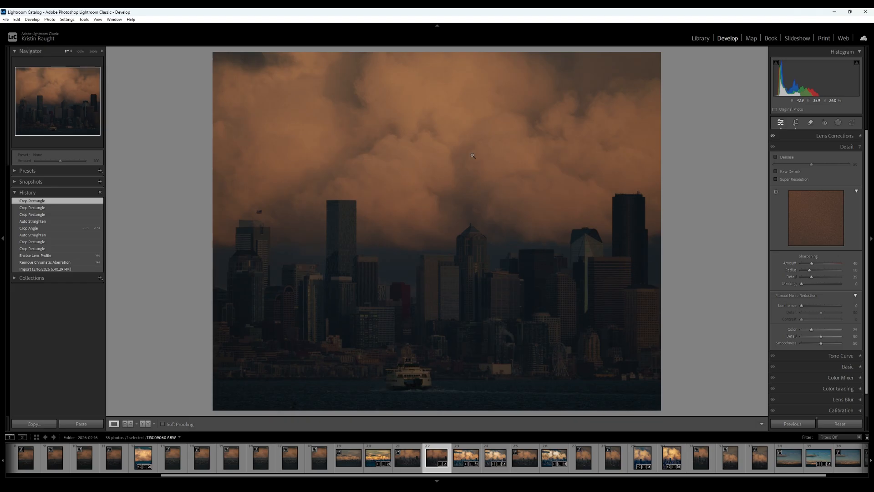
# Apply Denoise to the photo at an amount of 50, inspecting the clouds up close during processing.
pyautogui.click(775, 158)
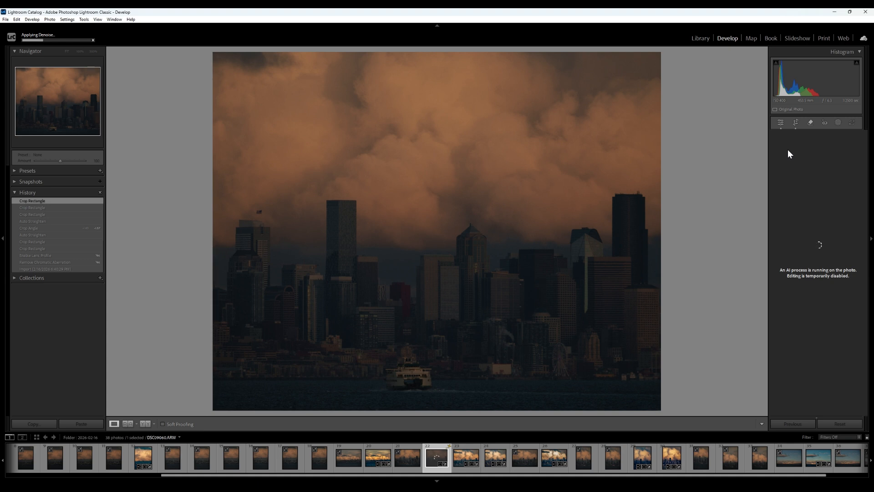
pyautogui.click(403, 159)
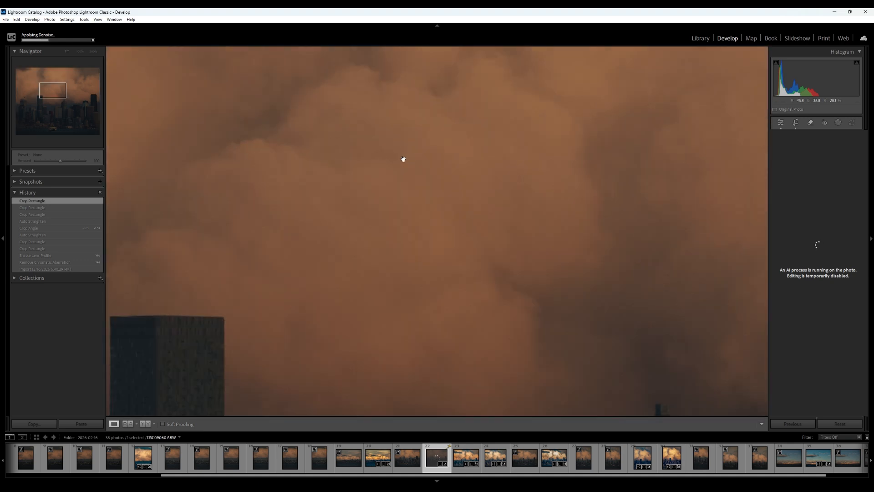
pyautogui.moveTo(404, 197); pyautogui.dragTo(378, 248)
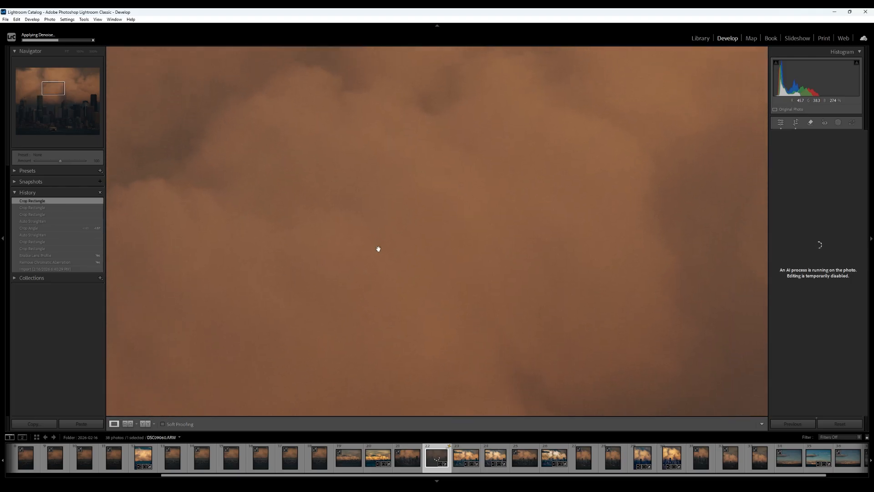
pyautogui.click(379, 249)
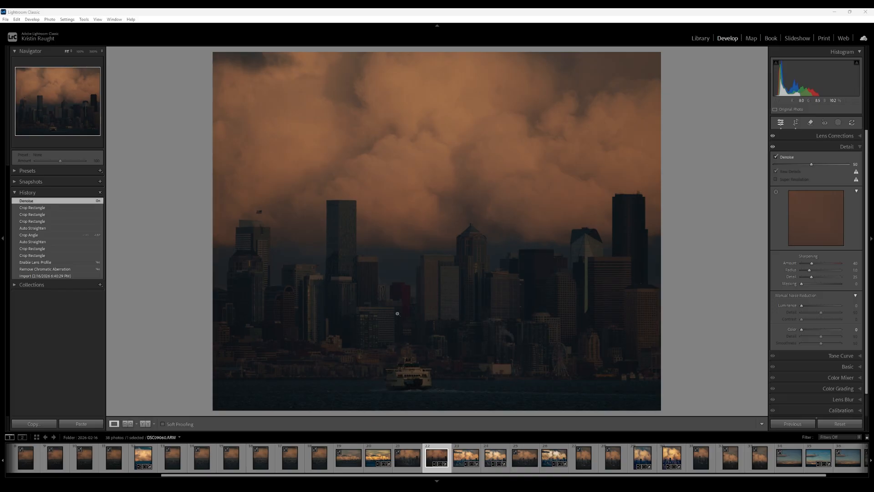
pyautogui.click(843, 147)
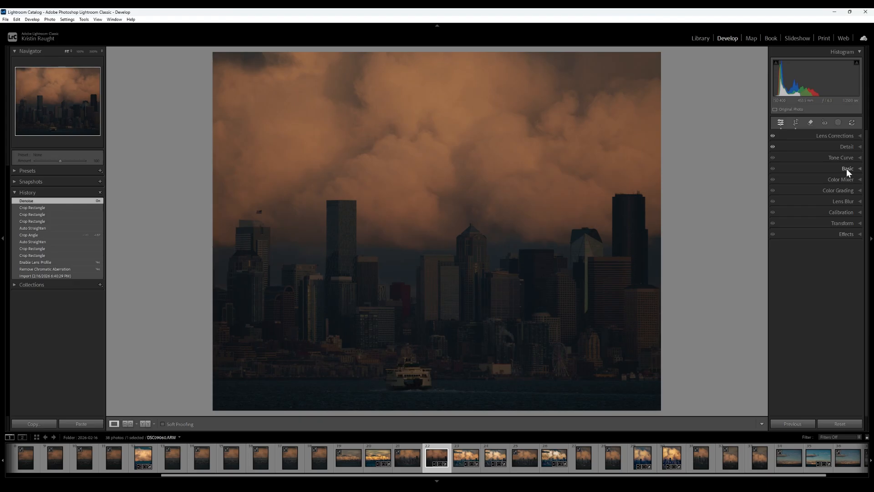
# Raise the Blacks to +46, the Shadows to +32 and the Whites to +53.
pyautogui.click(848, 168)
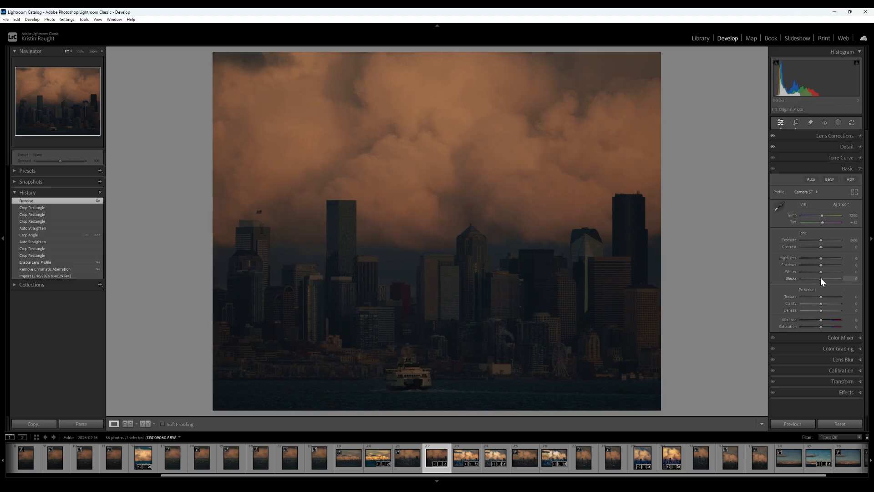
pyautogui.moveTo(821, 278); pyautogui.dragTo(824, 278)
pyautogui.moveTo(827, 277); pyautogui.dragTo(827, 278)
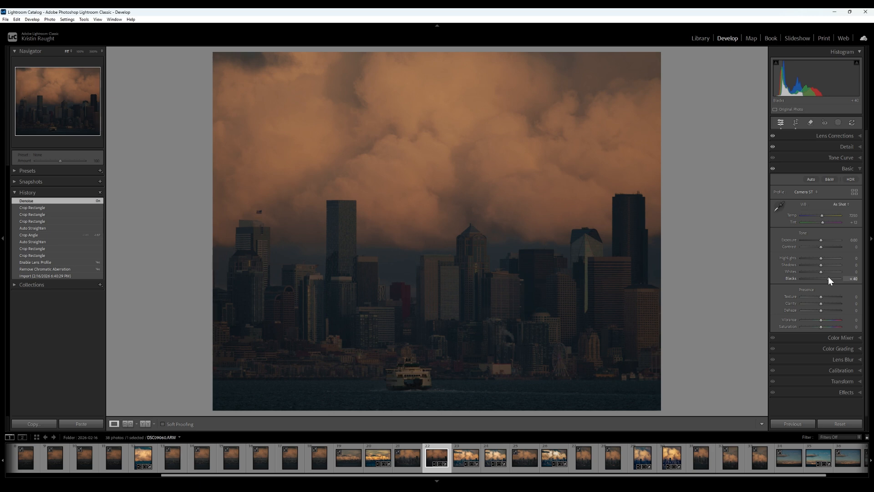
pyautogui.moveTo(828, 277)
pyautogui.mouseDown()
pyautogui.moveTo(823, 265)
pyautogui.moveTo(830, 272)
pyautogui.mouseUp()
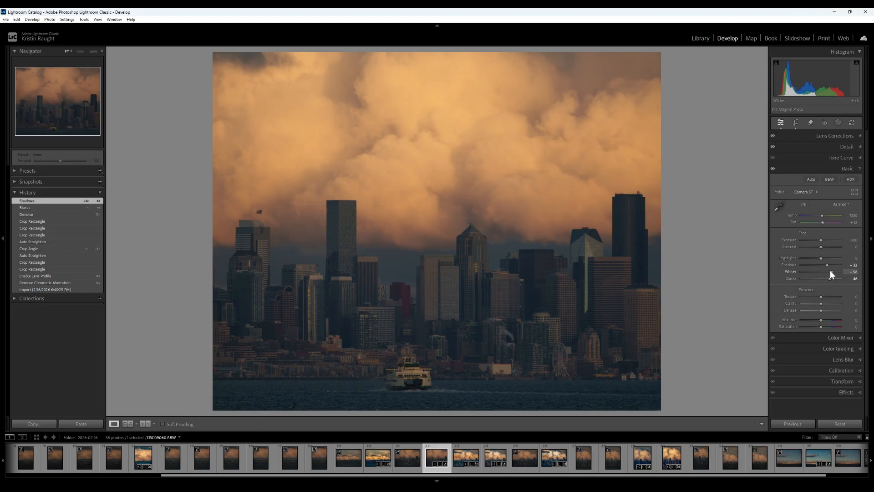
pyautogui.moveTo(830, 271); pyautogui.dragTo(831, 270)
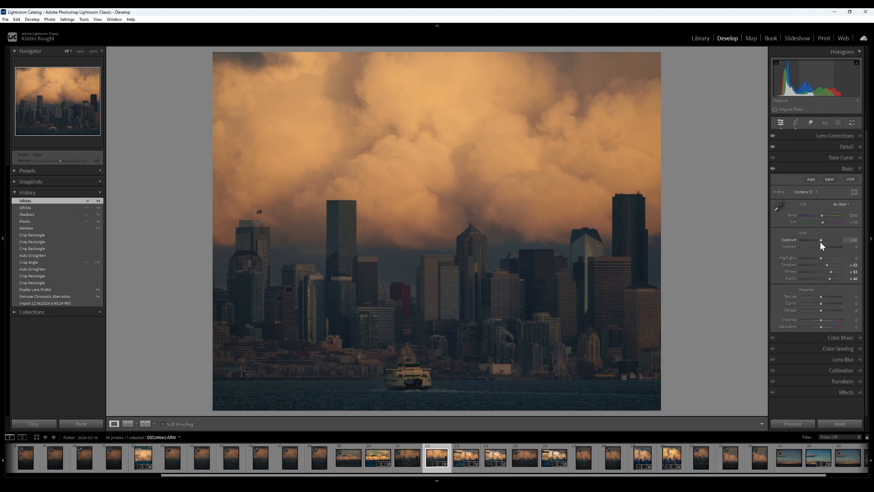
# Set the Exposure to +0.61, the Contrast to +37 and the Highlights to -54.
pyautogui.moveTo(820, 242); pyautogui.dragTo(823, 239)
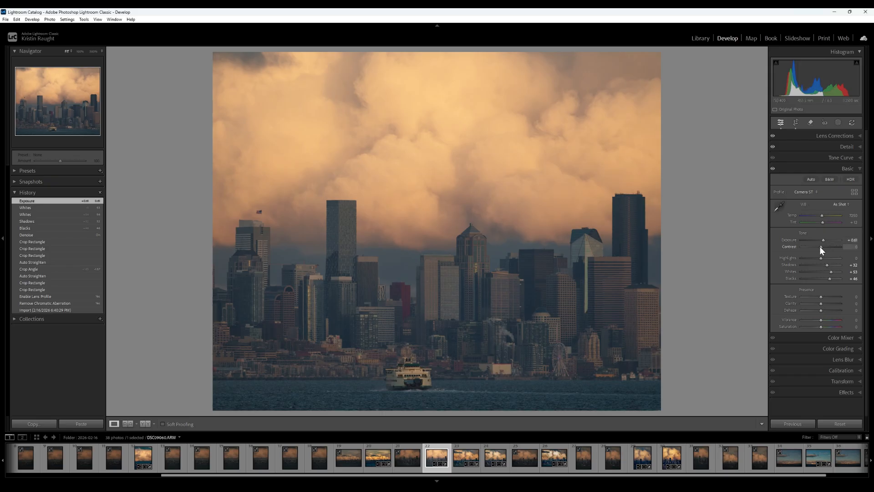
pyautogui.moveTo(819, 247)
pyautogui.mouseDown()
pyautogui.moveTo(829, 247)
pyautogui.moveTo(811, 251)
pyautogui.mouseUp()
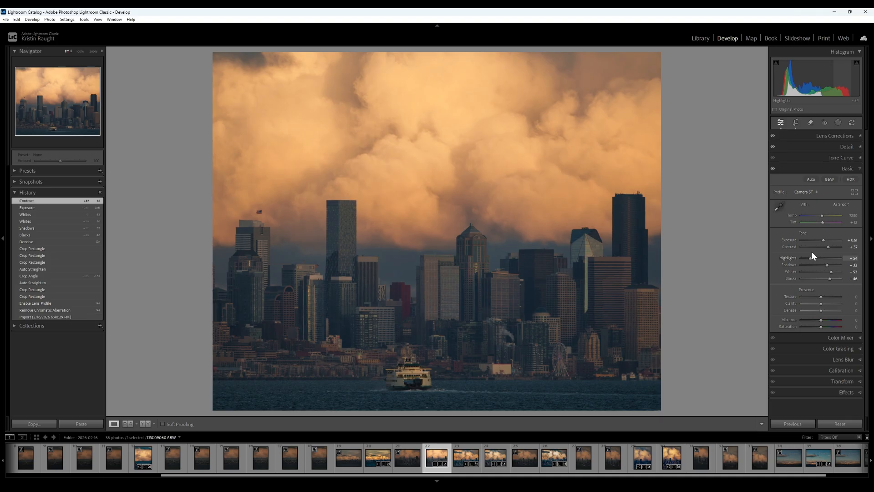
pyautogui.moveTo(811, 251); pyautogui.dragTo(811, 251)
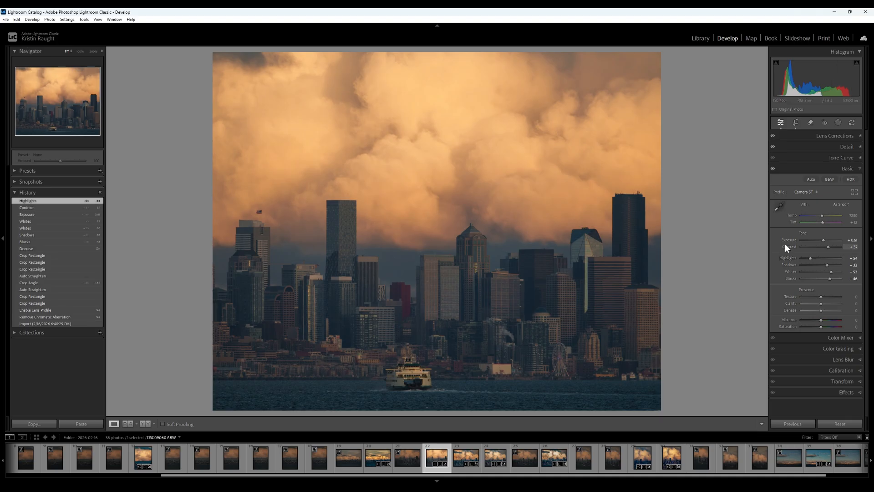
# Fine-tune the photo's white-balance Temp, and lower the Tone Curve's Shadows while raising its Darks slightly.
pyautogui.moveTo(51, 326)
pyautogui.moveTo(821, 214)
pyautogui.mouseDown()
pyautogui.moveTo(810, 211)
pyautogui.moveTo(836, 210)
pyautogui.moveTo(818, 208)
pyautogui.mouseUp()
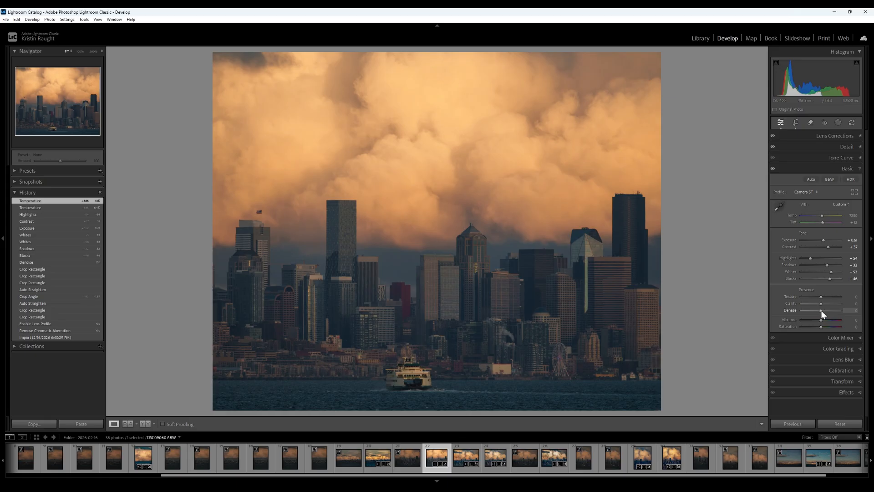
pyautogui.hotkey('ctrl', '2')
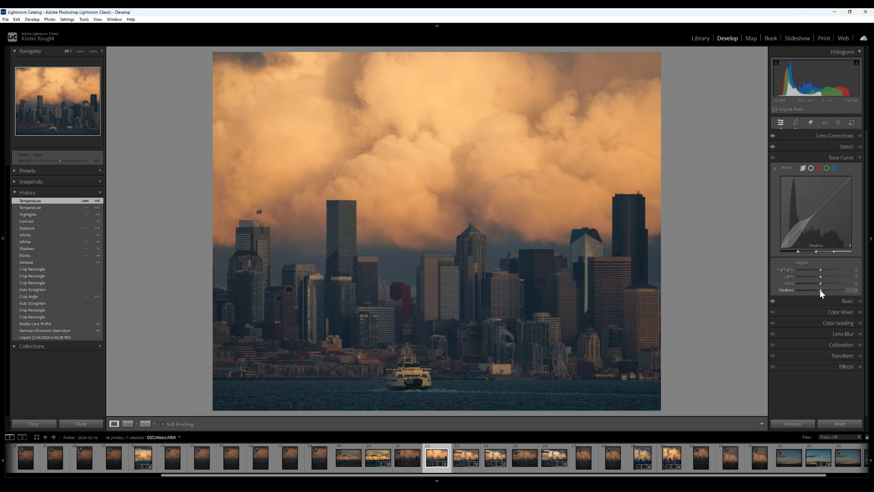
pyautogui.moveTo(820, 288)
pyautogui.mouseDown()
pyautogui.moveTo(827, 288)
pyautogui.moveTo(808, 288)
pyautogui.mouseUp()
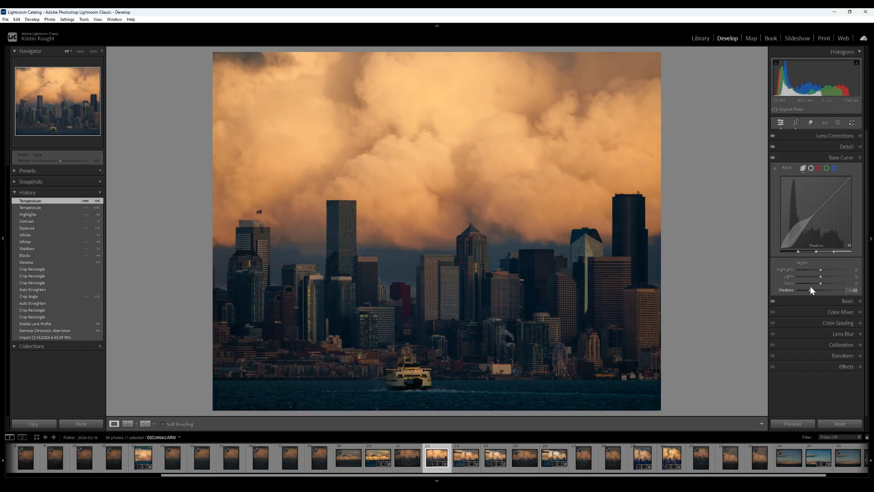
pyautogui.moveTo(810, 289); pyautogui.dragTo(823, 283)
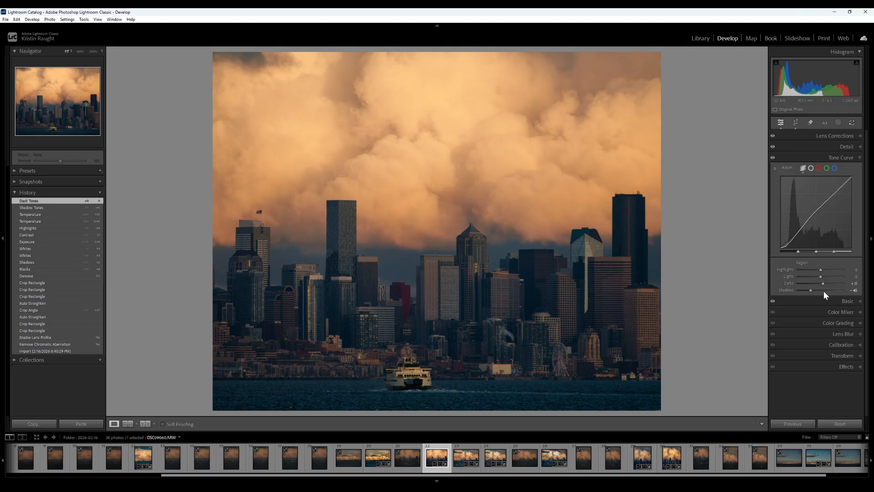
# Set the photo's Dehaze to +16, Clarity to +16 and Texture to +9.
pyautogui.click(829, 302)
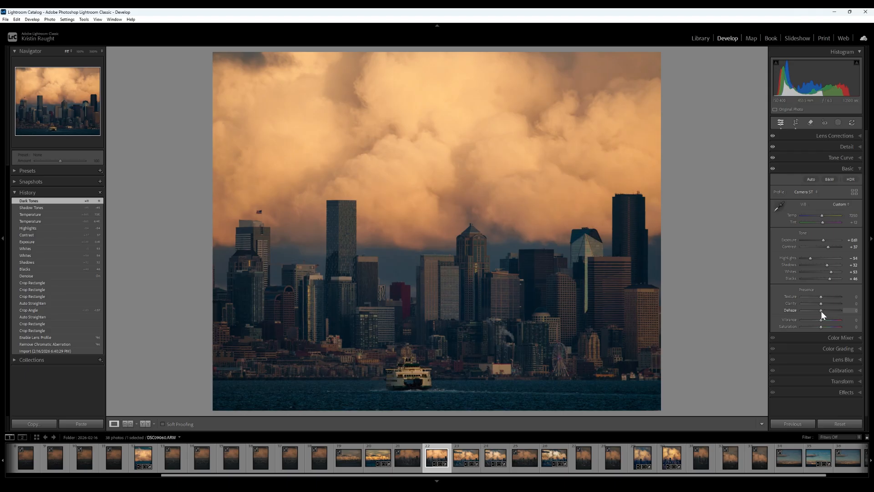
pyautogui.moveTo(820, 311); pyautogui.dragTo(823, 309)
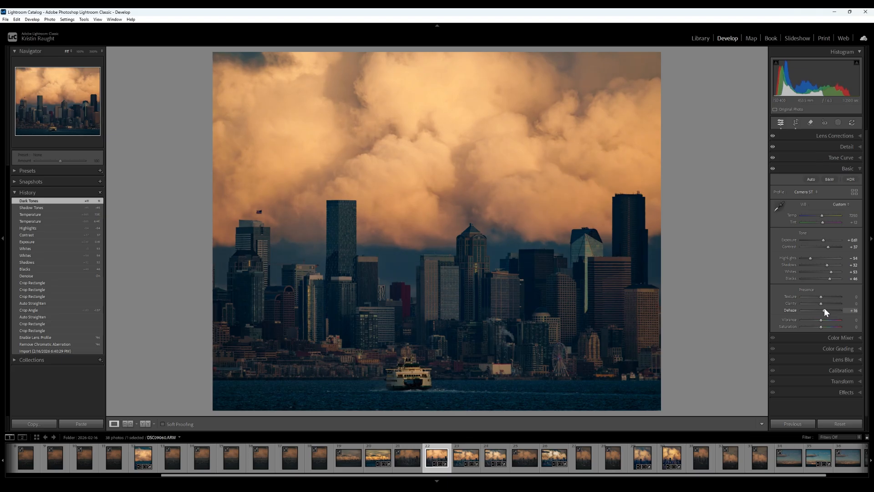
pyautogui.moveTo(824, 309)
pyautogui.mouseDown()
pyautogui.moveTo(820, 299)
pyautogui.moveTo(829, 299)
pyautogui.moveTo(822, 302)
pyautogui.mouseUp()
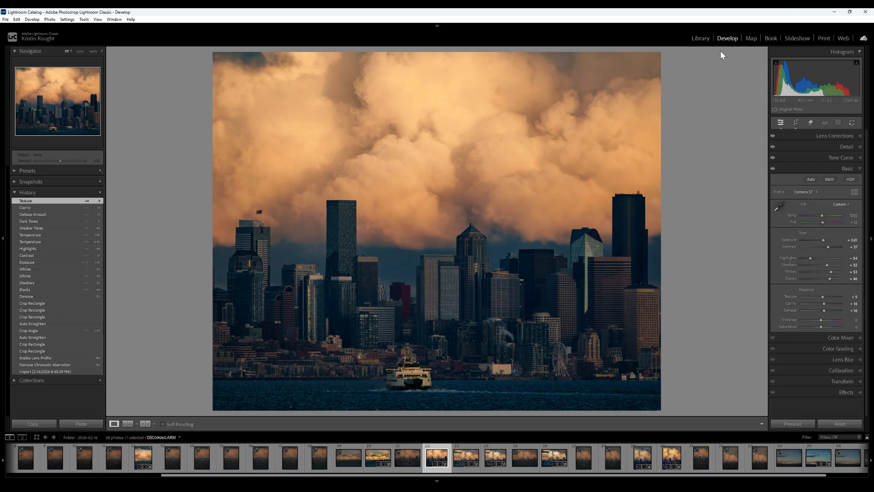
# Tint the midtones golden orange with Color Grading and lower their luminance slightly.
pyautogui.click(816, 349)
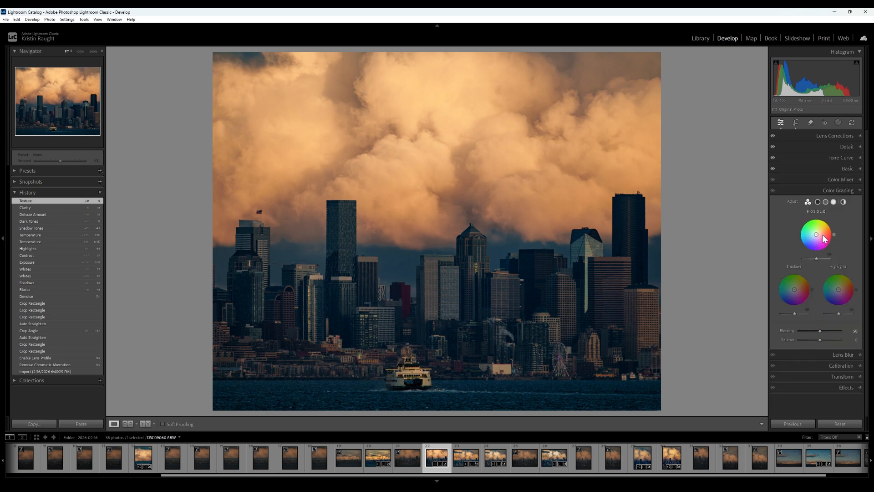
pyautogui.moveTo(818, 244)
pyautogui.mouseDown()
pyautogui.moveTo(820, 227)
pyautogui.moveTo(829, 237)
pyautogui.moveTo(821, 231)
pyautogui.mouseUp()
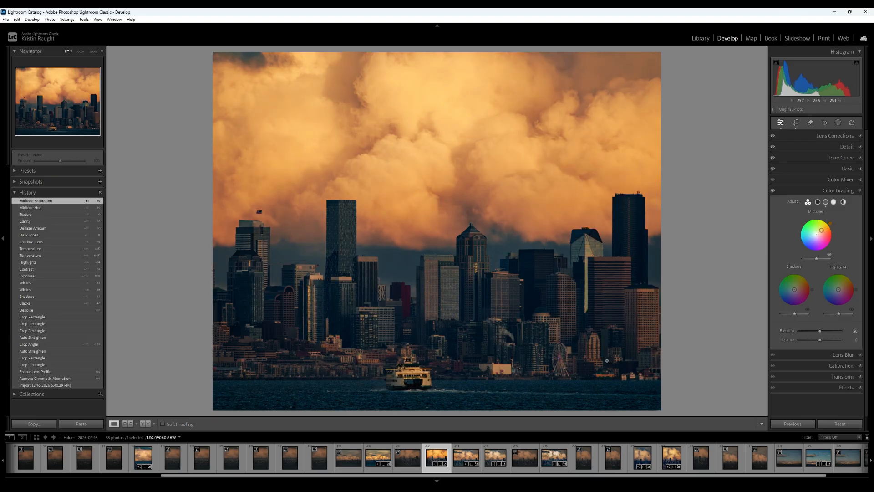
pyautogui.moveTo(815, 258); pyautogui.dragTo(812, 257)
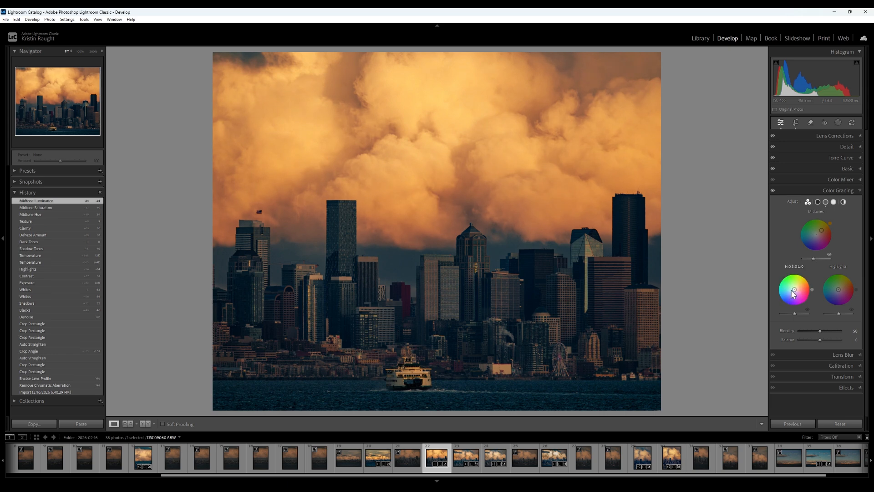
# Tint the shadows a subtle blue with Color Grading and raise their luminance slightly.
pyautogui.moveTo(794, 289); pyautogui.dragTo(788, 289)
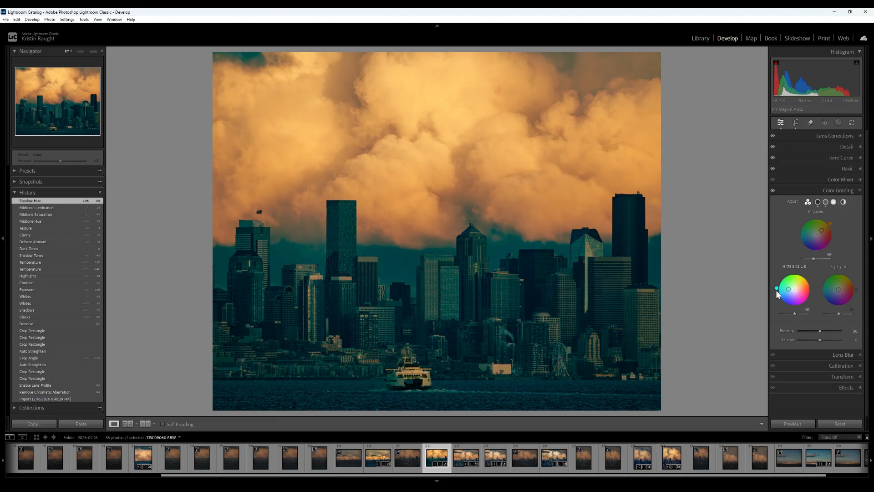
pyautogui.moveTo(776, 289)
pyautogui.mouseDown()
pyautogui.moveTo(786, 305)
pyautogui.moveTo(793, 290)
pyautogui.mouseUp()
pyautogui.moveTo(792, 290); pyautogui.dragTo(796, 312)
# Set the photo's Exposure to +1.14, the Blacks to -7 and the Shadows to +9.
pyautogui.click(835, 168)
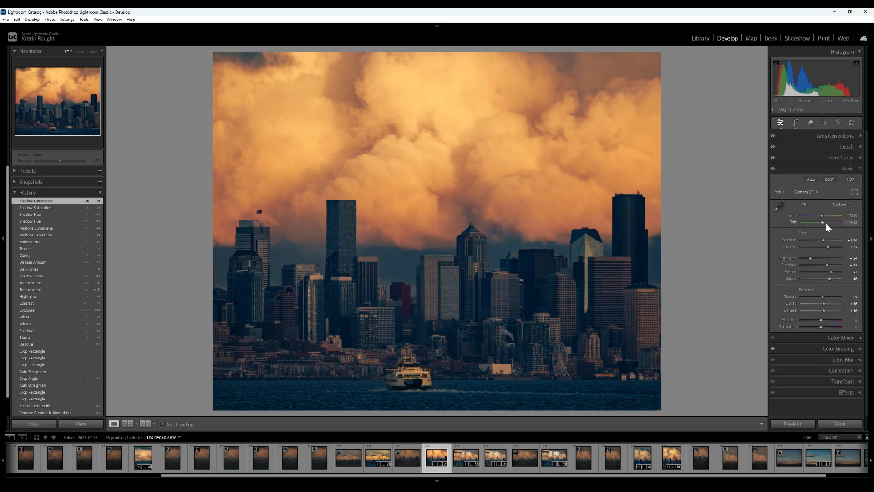
pyautogui.moveTo(823, 239); pyautogui.dragTo(825, 237)
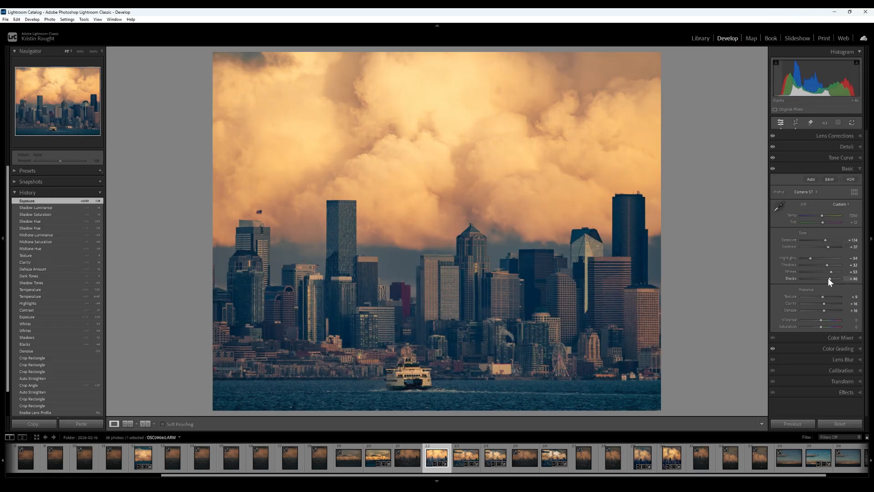
pyautogui.moveTo(828, 278)
pyautogui.mouseDown()
pyautogui.moveTo(815, 276)
pyautogui.moveTo(822, 263)
pyautogui.mouseUp()
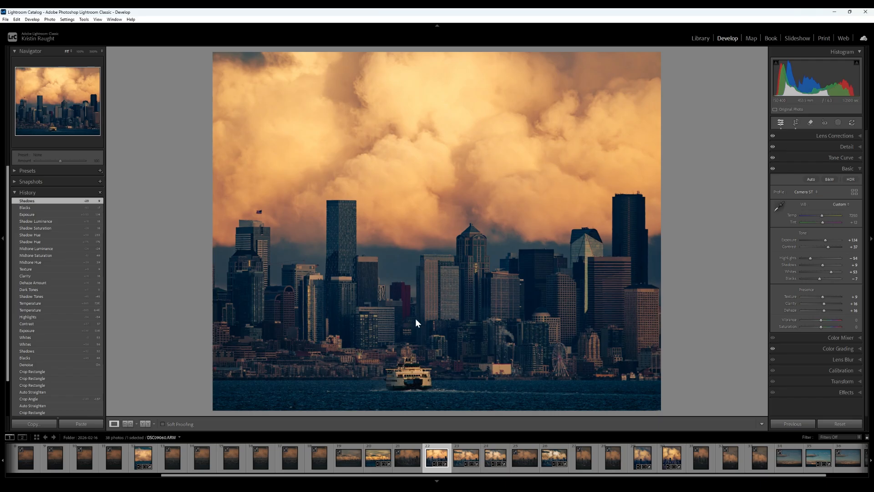
# Compare the current edit with the photo's original import state in the history.
pyautogui.scroll(-3, 82, 362)
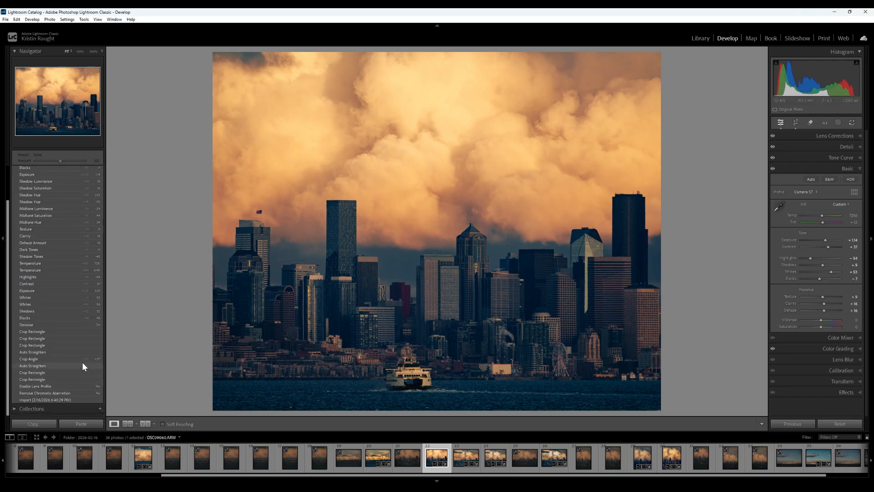
pyautogui.click(72, 400)
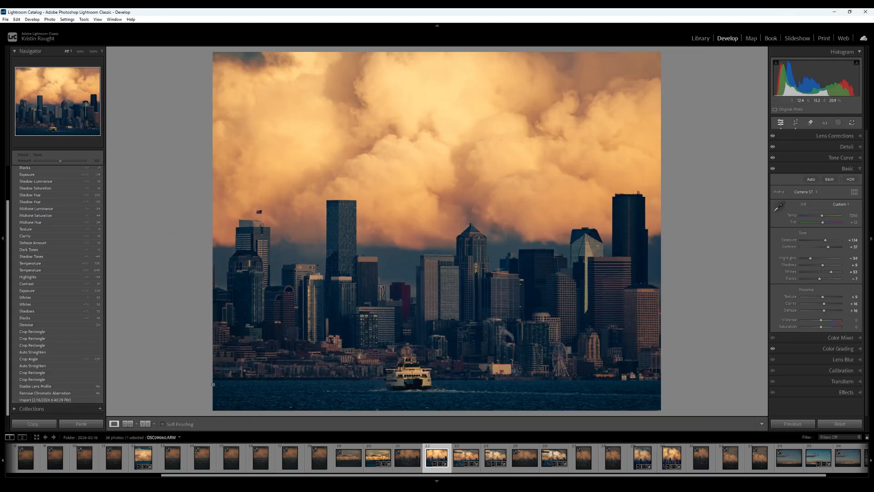
pyautogui.click(81, 400)
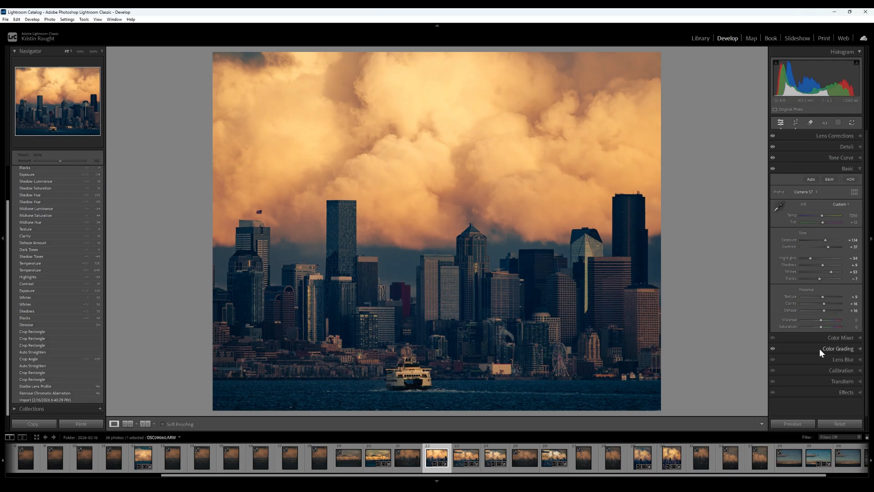
# Create a mask of the sky, raise its Whites slightly and reset its Shadows to 0.
pyautogui.click(837, 123)
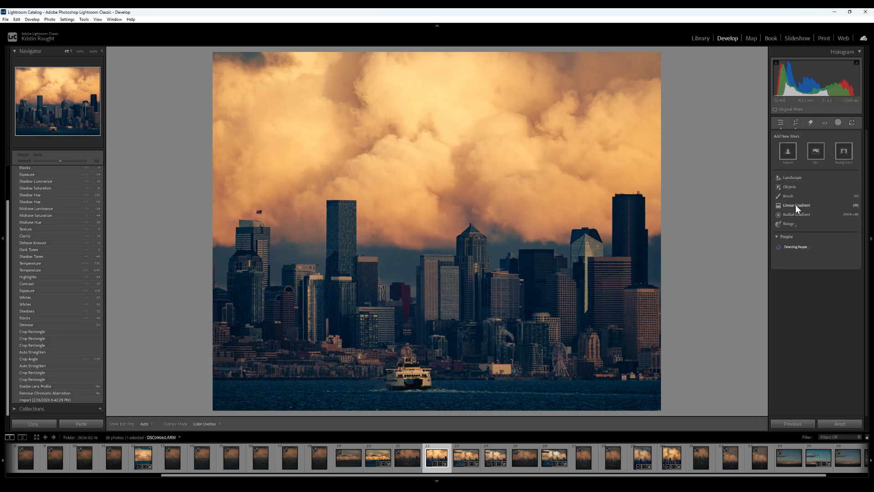
pyautogui.click(816, 150)
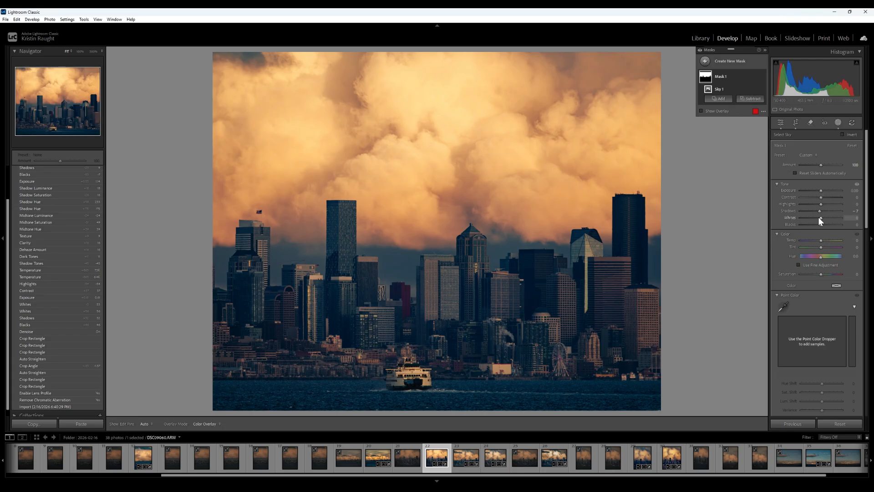
pyautogui.moveTo(819, 218)
pyautogui.mouseDown()
pyautogui.moveTo(831, 218)
pyautogui.moveTo(822, 219)
pyautogui.mouseUp()
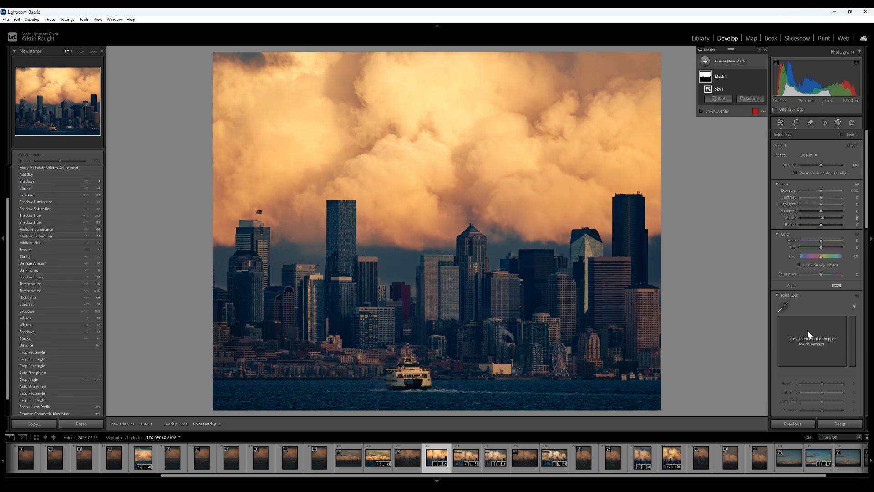
# Set the sky mask's Dehaze to 19, Clarity to 10 and Texture to -2.
pyautogui.scroll(-5, 807, 329)
pyautogui.scroll(-3, 811, 326)
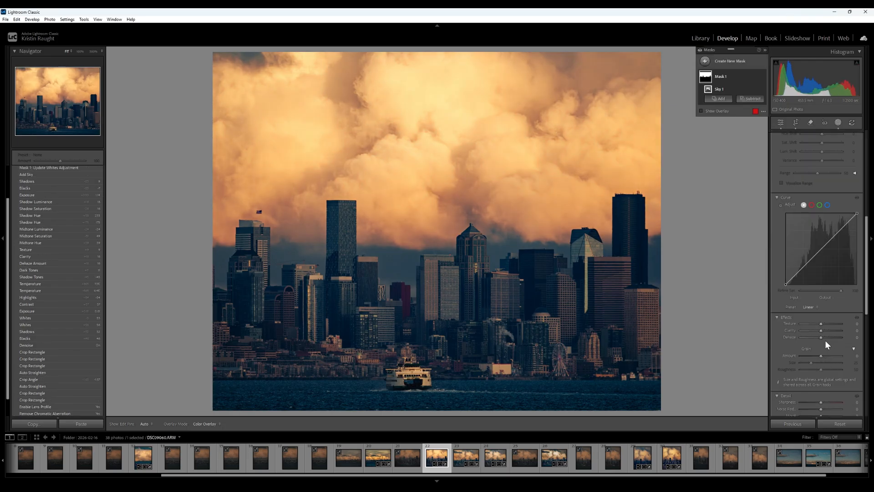
pyautogui.moveTo(820, 337); pyautogui.dragTo(824, 337)
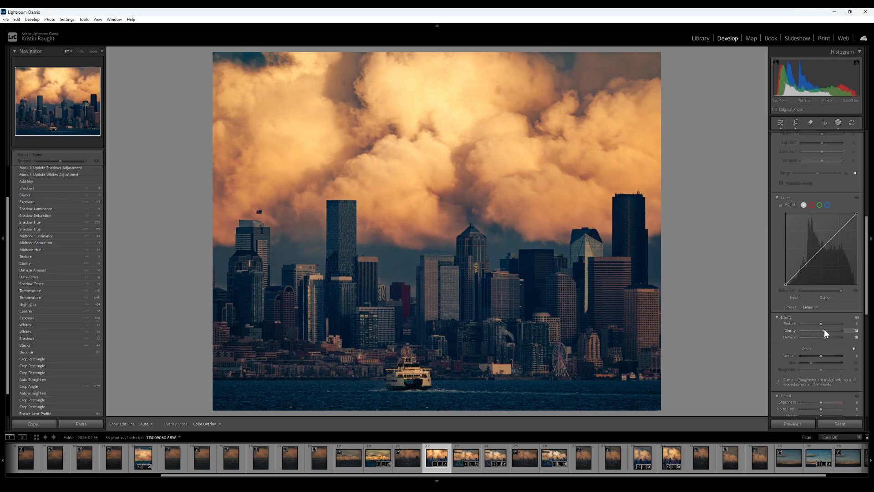
pyautogui.moveTo(824, 328); pyautogui.dragTo(823, 329)
pyautogui.moveTo(823, 328); pyautogui.dragTo(823, 323)
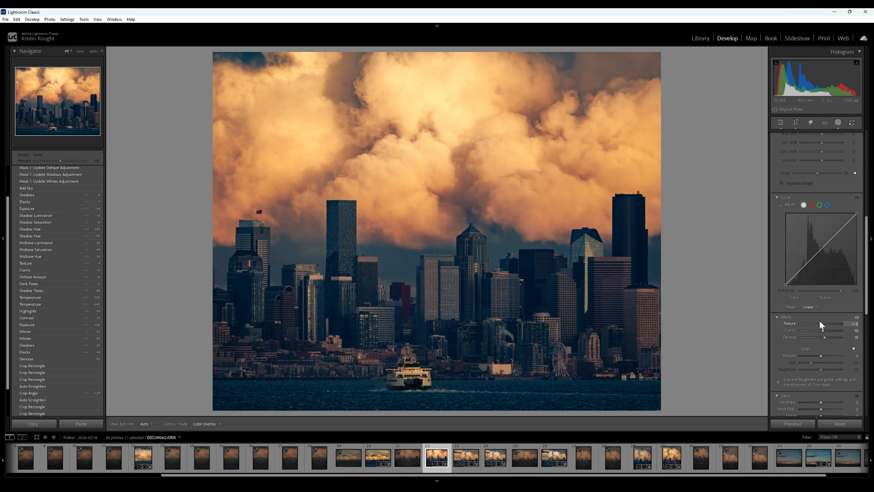
pyautogui.moveTo(819, 321); pyautogui.dragTo(819, 320)
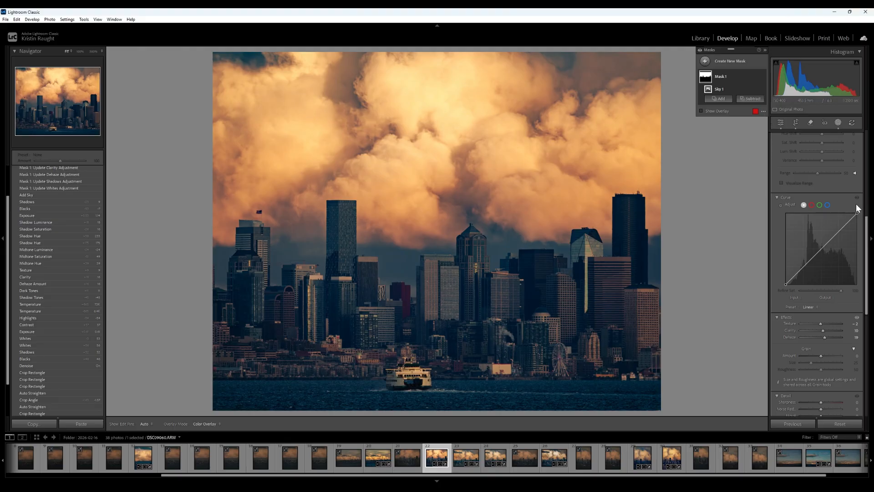
# Try a much cooler sky, reset it, and set the sky mask's Temp to -5.
pyautogui.scroll(2, 824, 229)
pyautogui.scroll(4, 822, 227)
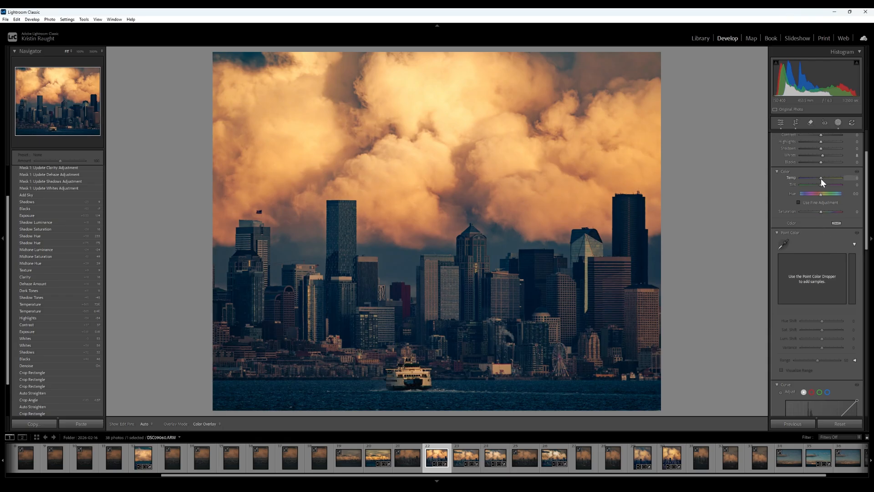
pyautogui.moveTo(820, 178); pyautogui.dragTo(813, 177)
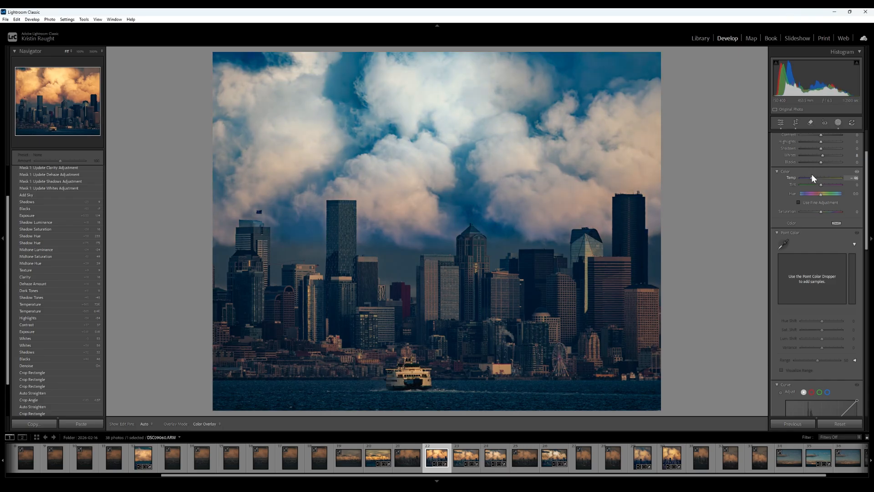
pyautogui.moveTo(811, 175)
pyautogui.mouseDown()
pyautogui.moveTo(835, 173)
pyautogui.moveTo(818, 176)
pyautogui.mouseUp()
pyautogui.doubleClick(790, 177)
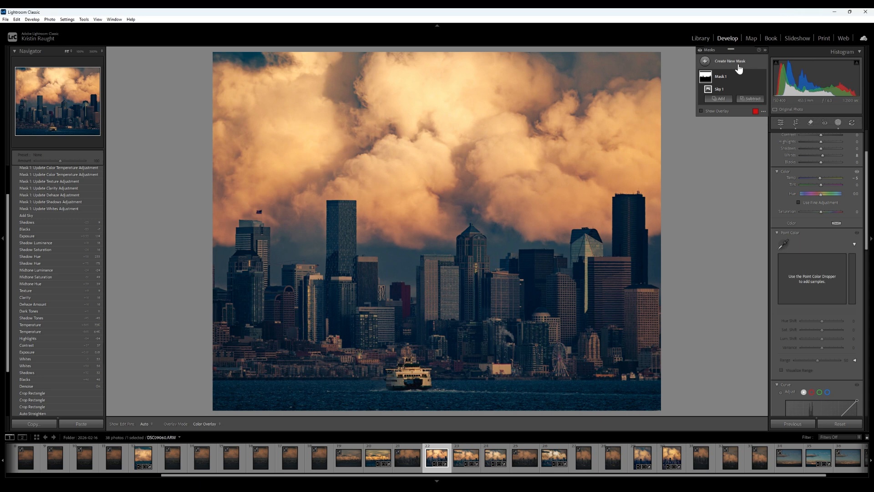
# Create a new object mask around the ferry and set its Temp to -14.
pyautogui.click(722, 98)
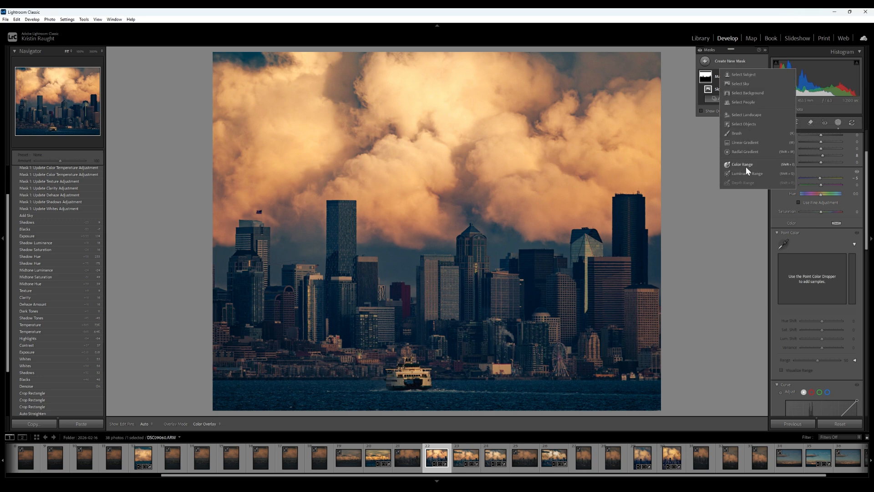
pyautogui.click(743, 124)
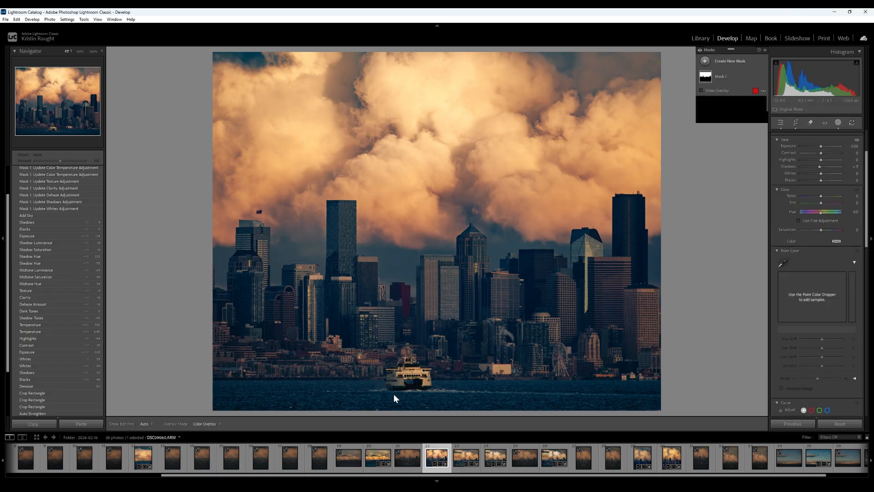
pyautogui.moveTo(440, 390); pyautogui.dragTo(382, 351)
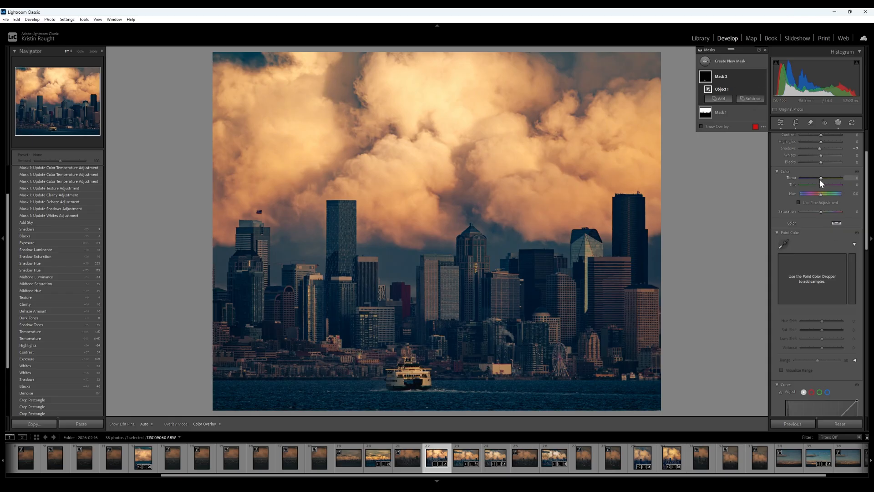
pyautogui.hotkey('shift', 'w')
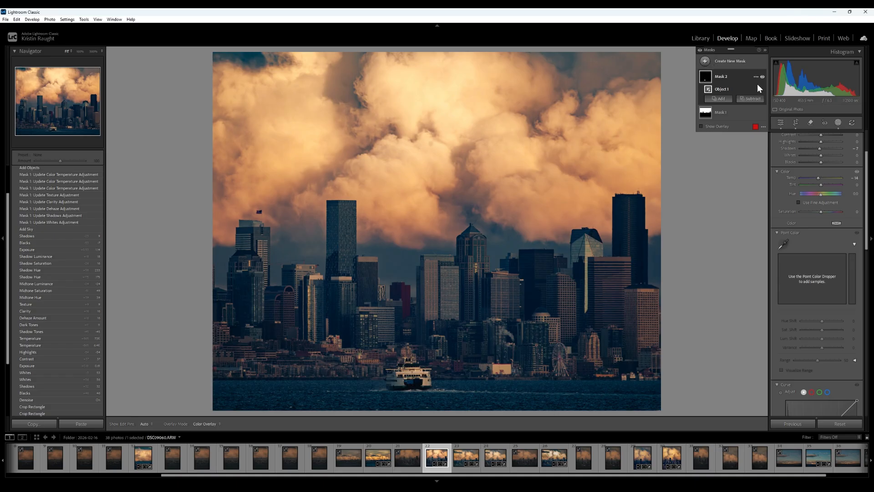
# Toggle the ferry mask and the sky mask off and on to compare the effect of each.
pyautogui.click(762, 76)
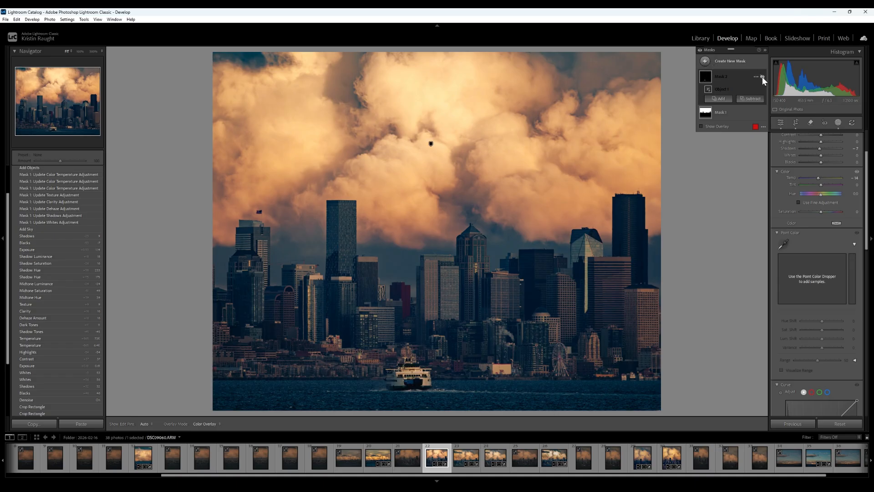
pyautogui.click(762, 77)
pyautogui.click(761, 112)
pyautogui.click(761, 112)
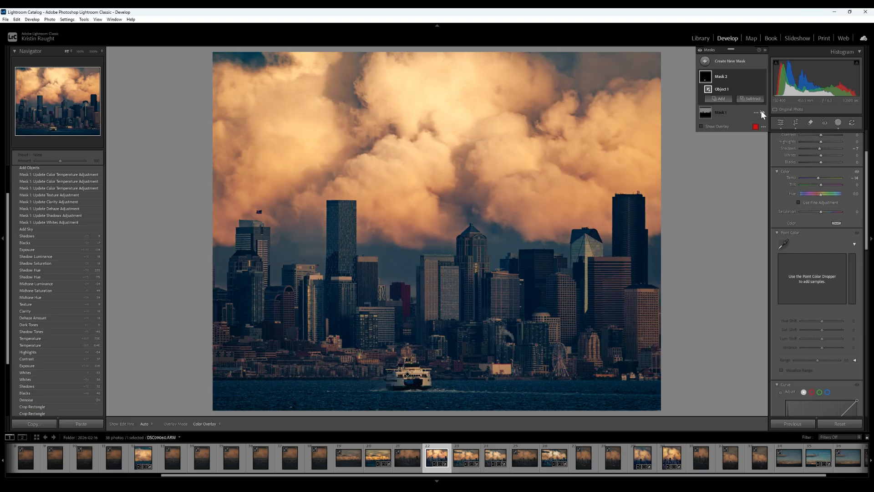
pyautogui.click(761, 112)
pyautogui.click(760, 112)
# Set the post-crop vignetting Amount to -2 and preview the original import state for comparison.
pyautogui.click(781, 122)
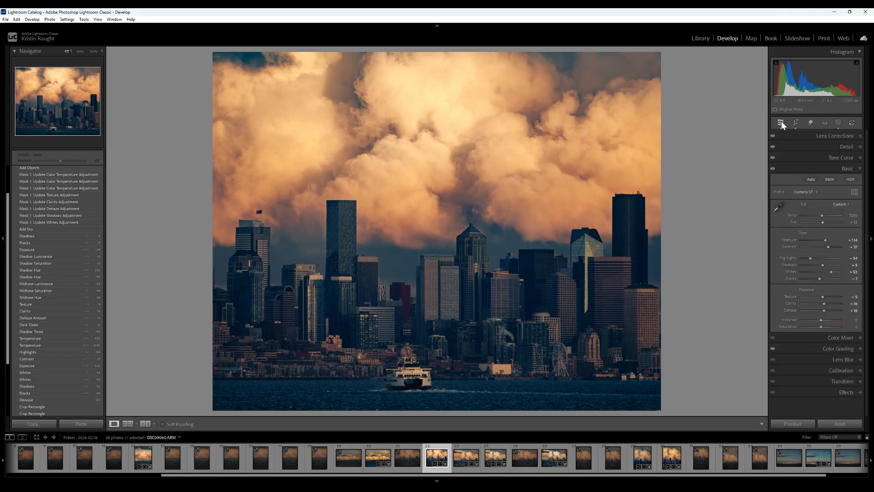
pyautogui.click(814, 393)
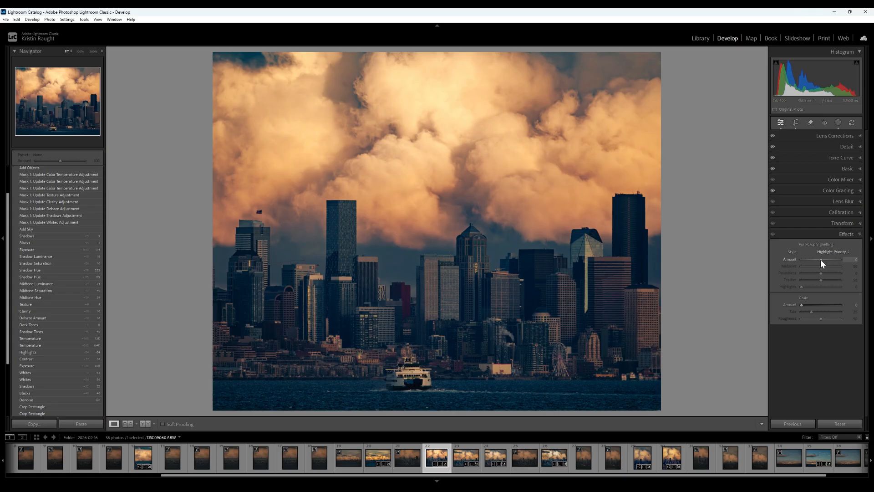
pyautogui.moveTo(820, 258); pyautogui.dragTo(820, 259)
pyautogui.scroll(-3, 42, 401)
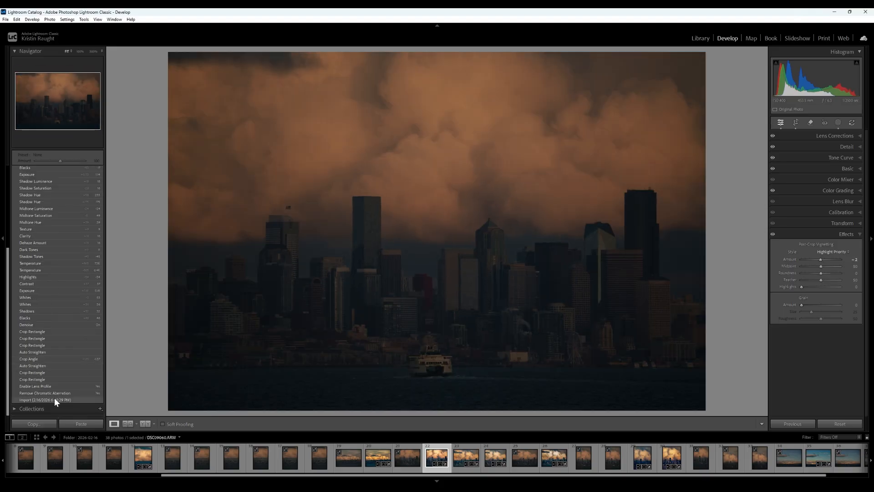